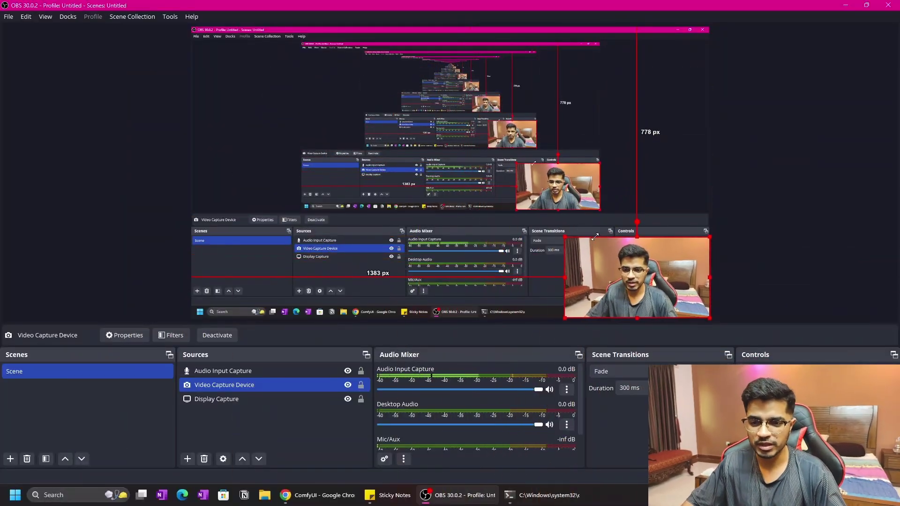
Step: Switch to the ComfyUI window and zoom and pan the FLUX.1-dev workflow graph into view
left_click(341, 499)
scroll(328, 197, "down", 2)
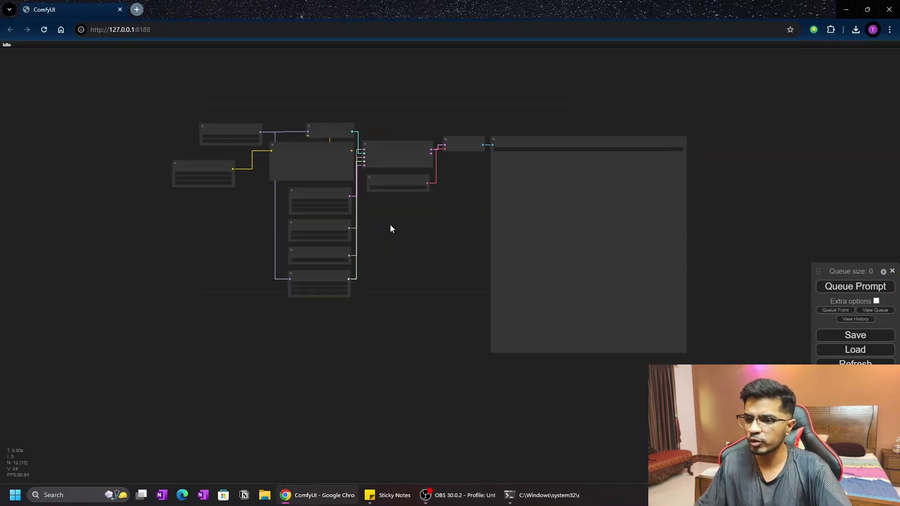
scroll(409, 244, "up", 2)
left_click_drag(410, 244, 407, 272)
scroll(406, 277, "up", 1)
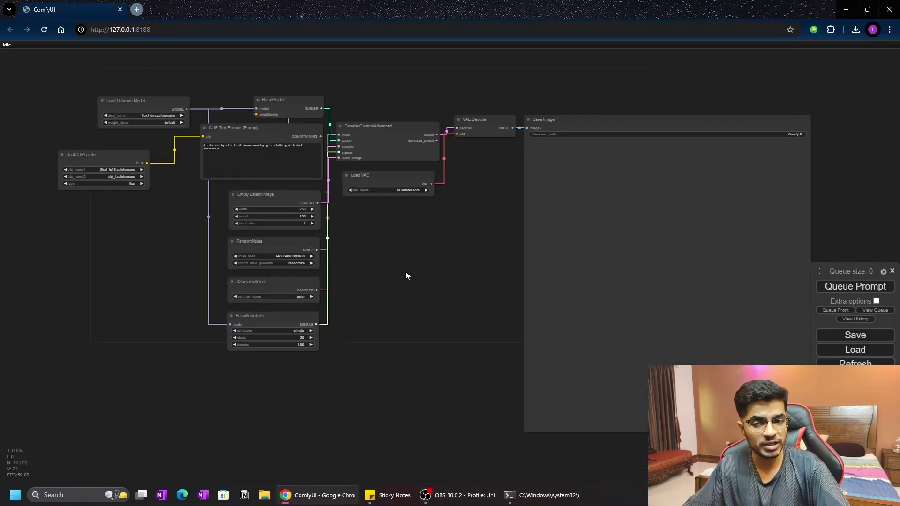
scroll(408, 278, "up", 1)
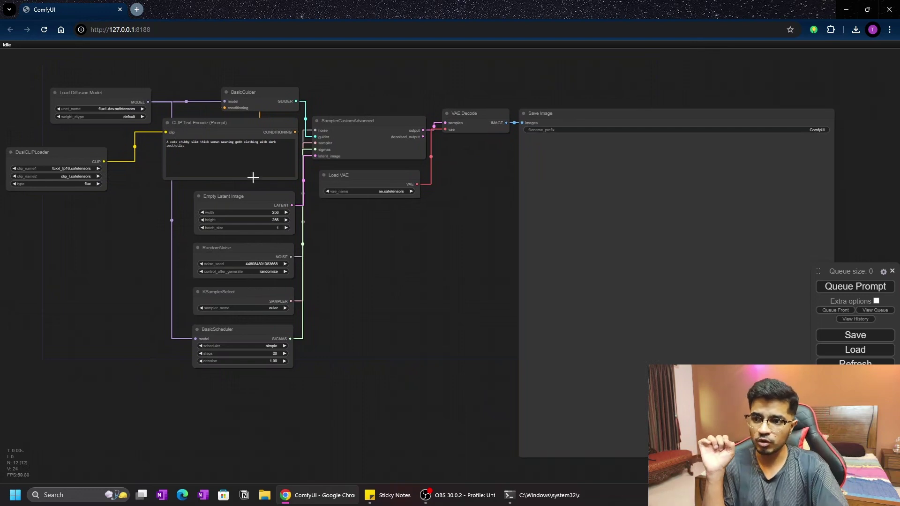
scroll(375, 327, "down", 1)
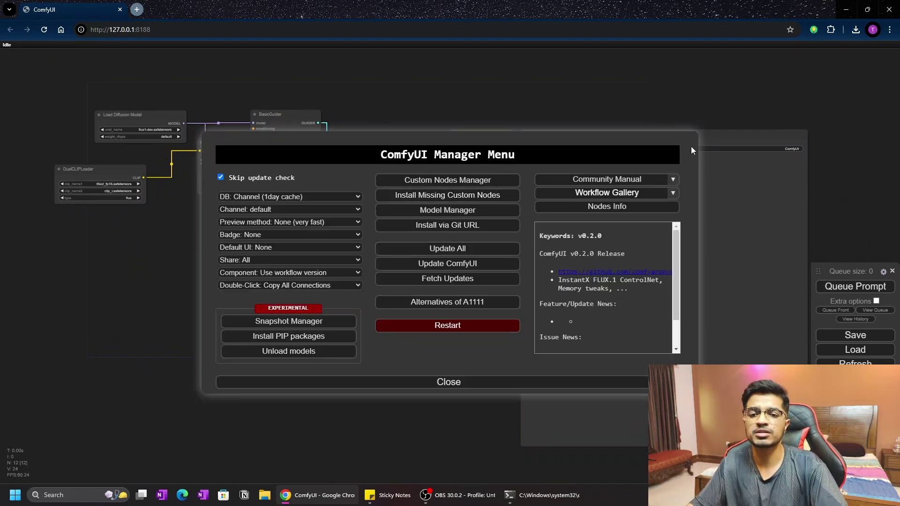
Step: Close the Manager menu and pan the graph toward the model loader nodes
left_click(456, 387)
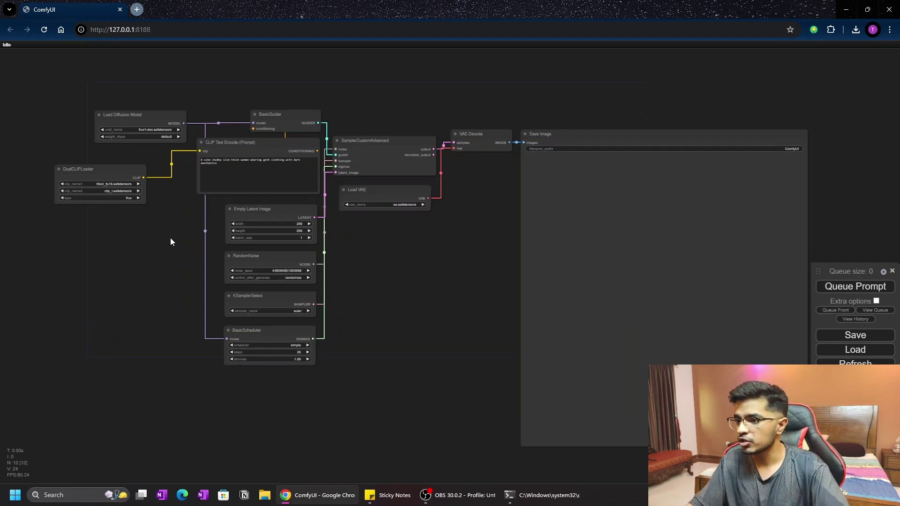
scroll(157, 253, "down", 4)
scroll(129, 270, "up", 4)
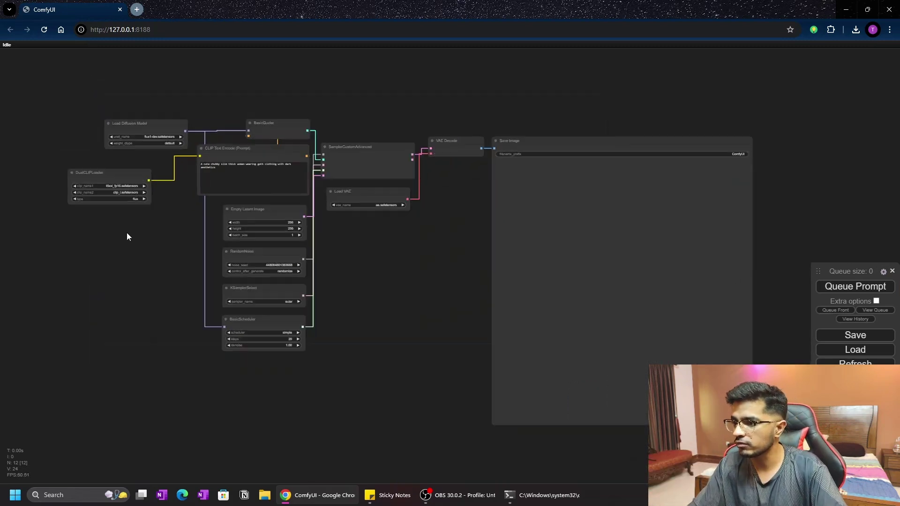
left_click_drag(127, 235, 313, 284)
scroll(331, 199, "up", 6)
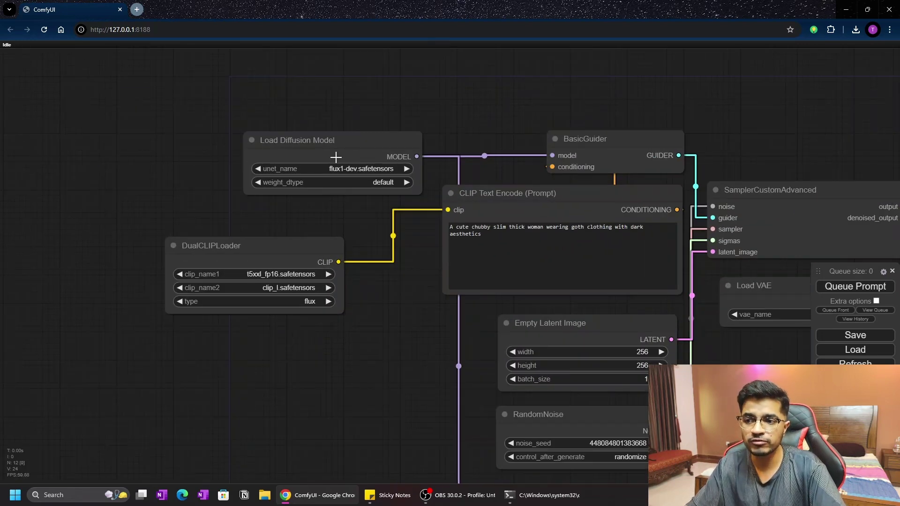
Step: Search Google for 'flux 1 dev' in a new tab and bring up link options for the FLUX.1-dev result
left_click(138, 10)
type("flux")
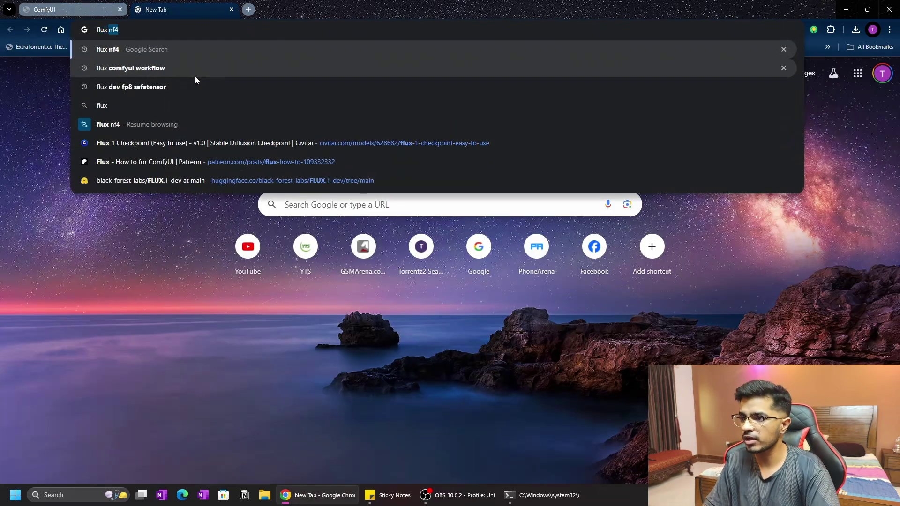
type(" 1 dev")
key("Return")
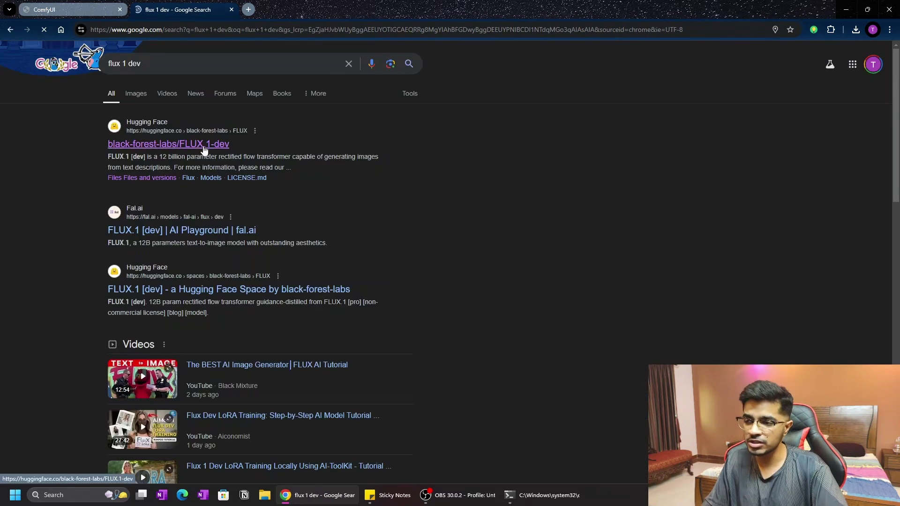
right_click(224, 148)
Step: Open the FLUX.1-dev Hugging Face page in a new tab, view Files and versions, then return to Google
left_click(227, 155)
key("ctrl+Tab")
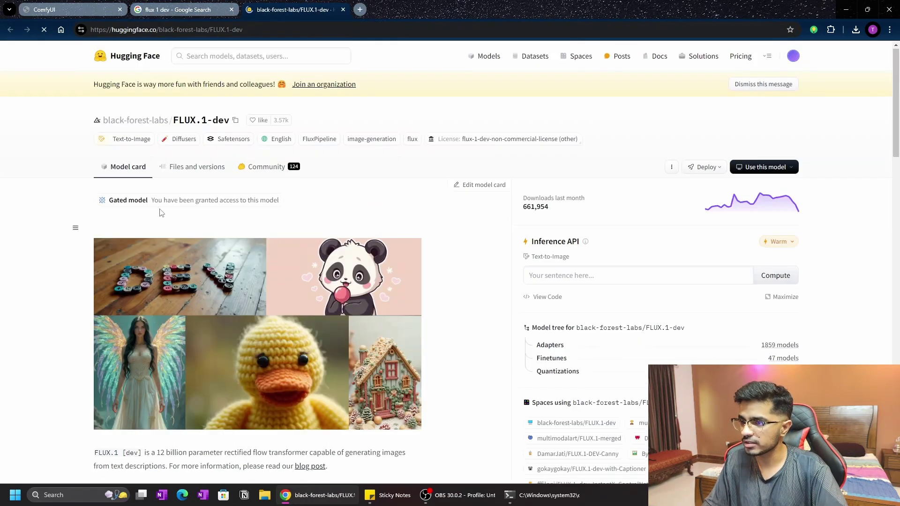
left_click(197, 167)
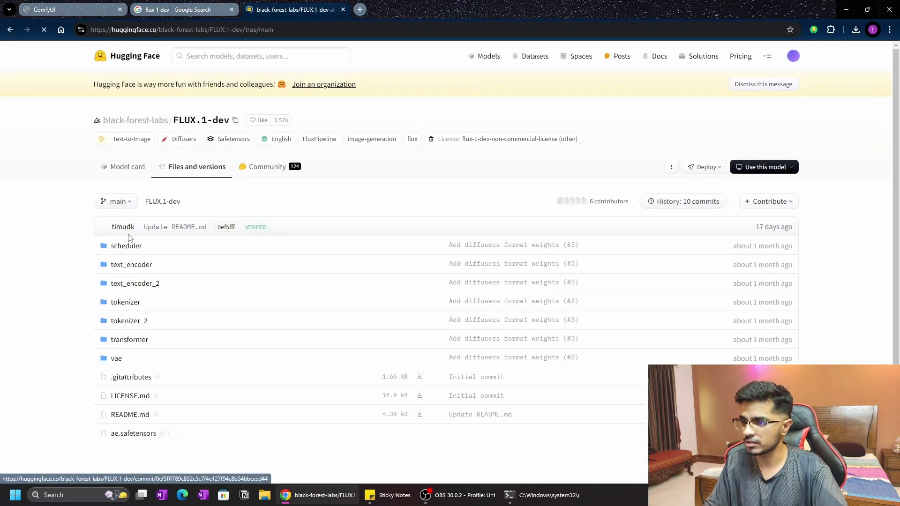
scroll(43, 256, "down", 1)
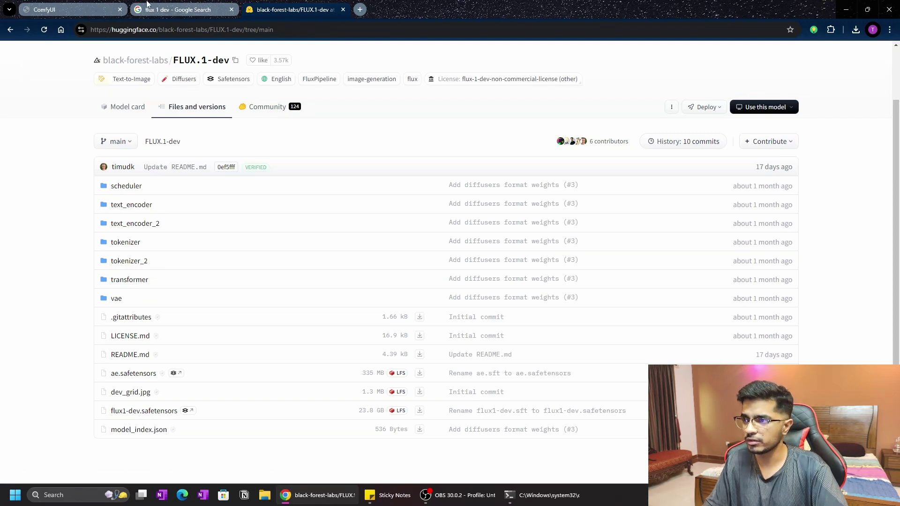
left_click(203, 4)
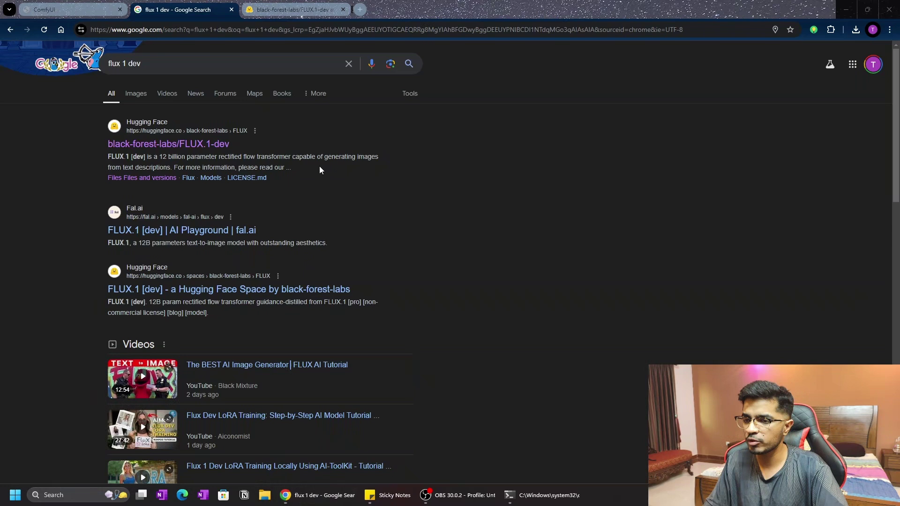
Step: Browse File Explorer to ComfyUI's models\unet folder, confirm flux1-dev.safetensors is there, then minimise Explorer
key("super+e")
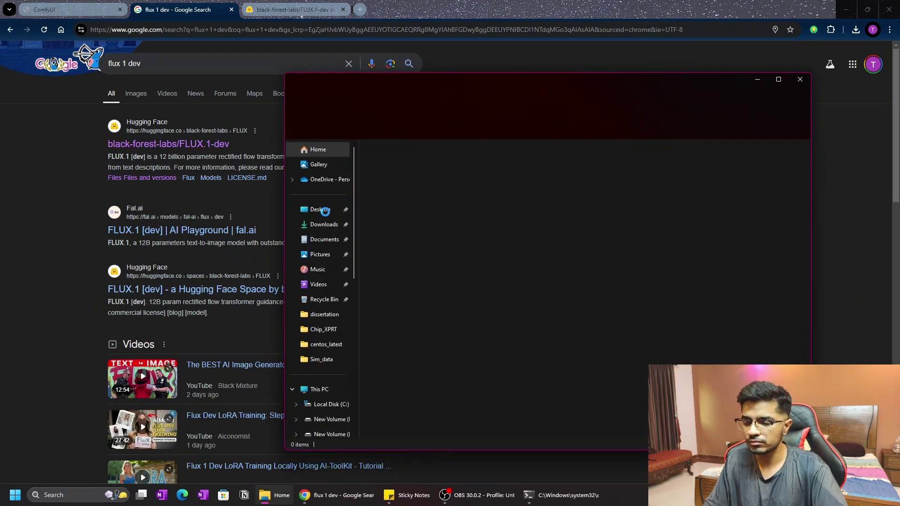
left_click(323, 210)
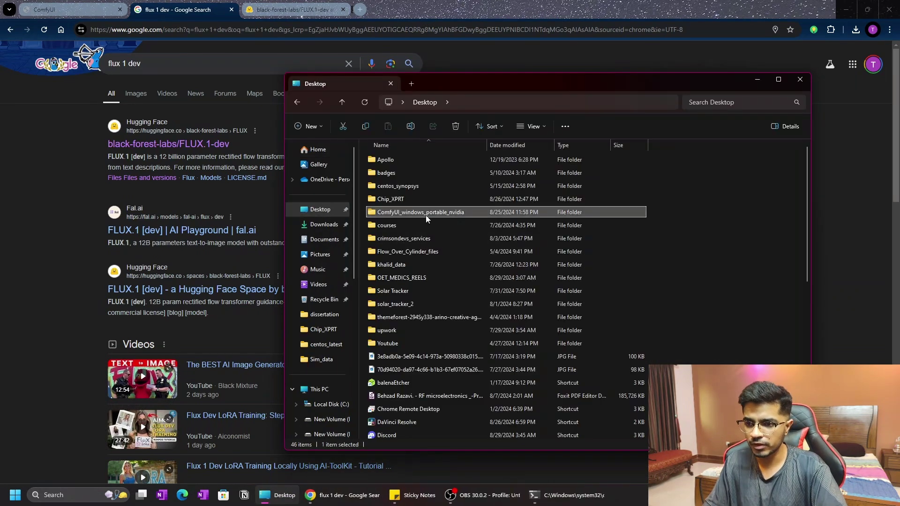
double_click(425, 212)
double_click(424, 161)
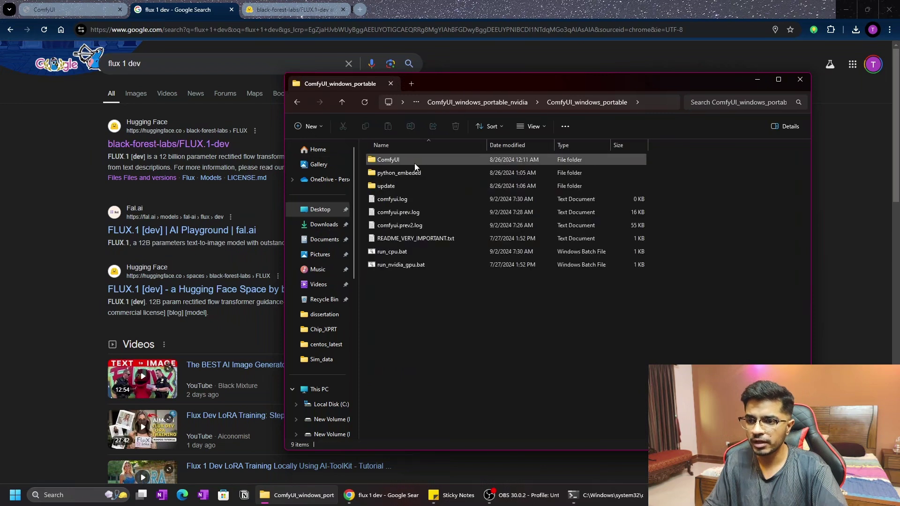
double_click(415, 160)
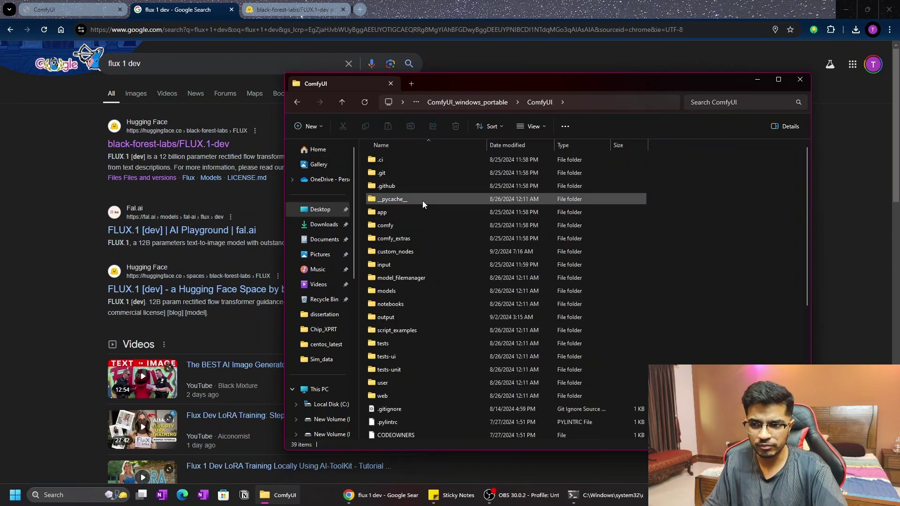
double_click(405, 291)
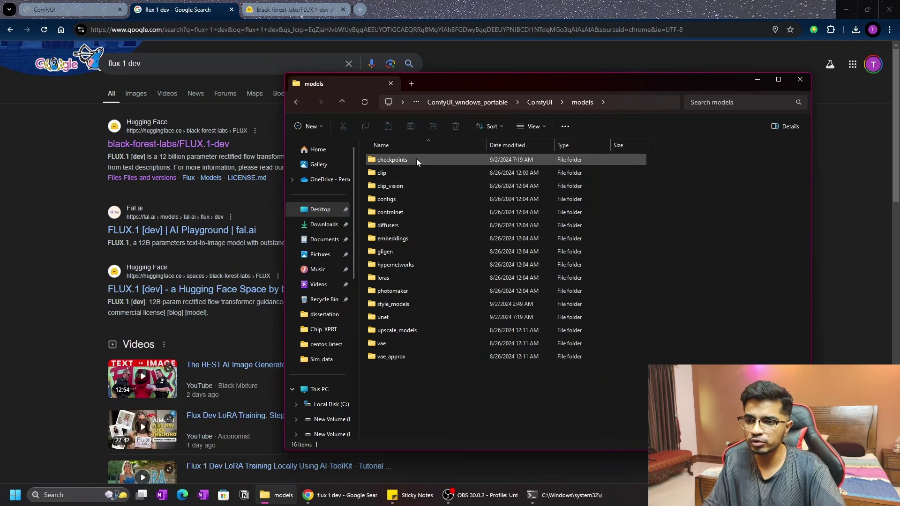
double_click(416, 161)
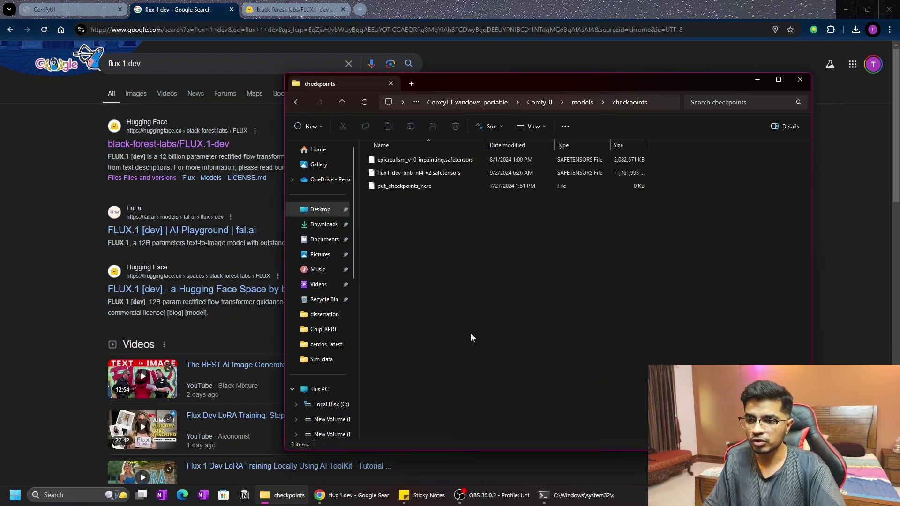
key("alt+Left")
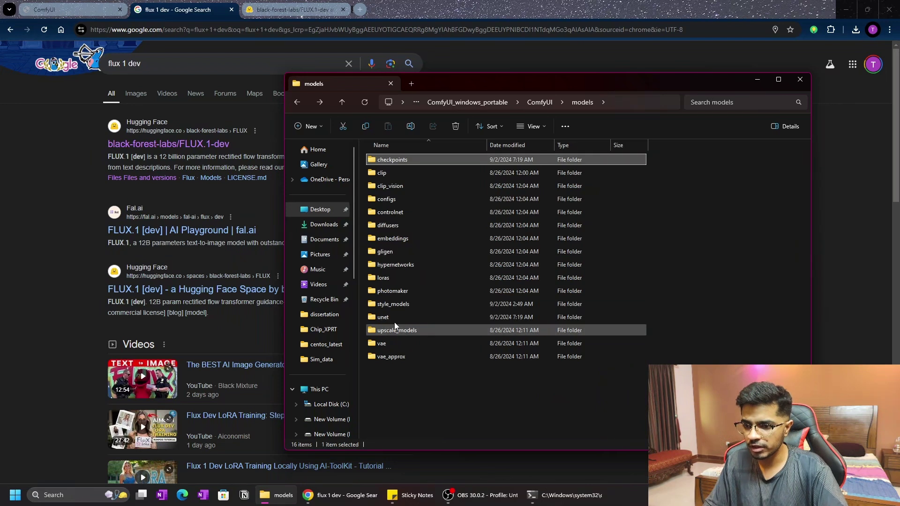
double_click(392, 317)
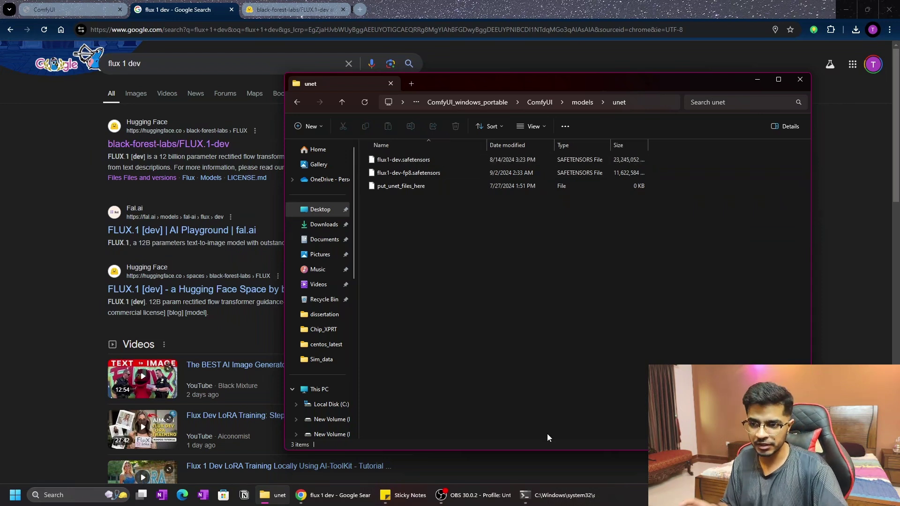
left_click(51, 291)
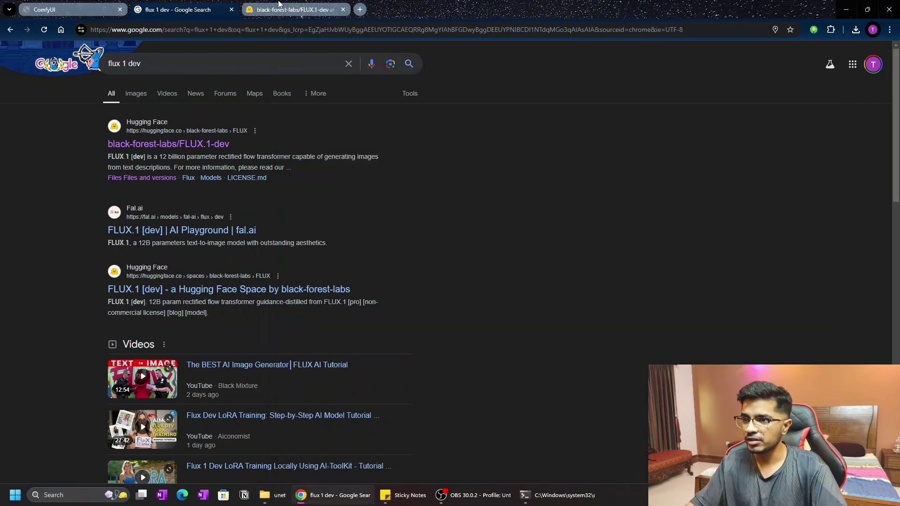
Step: Return to the ComfyUI tab, zoom out the canvas and open the Manager menu
left_click(70, 6)
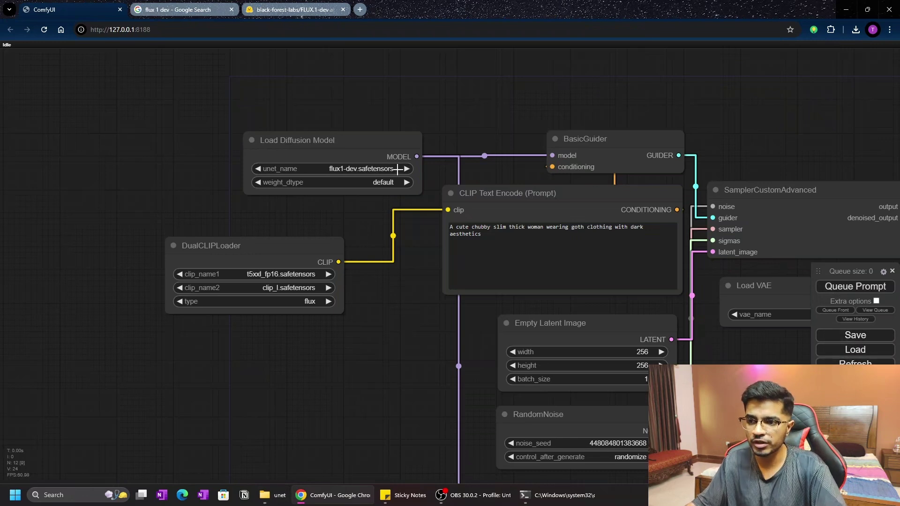
scroll(486, 238, "down", 5)
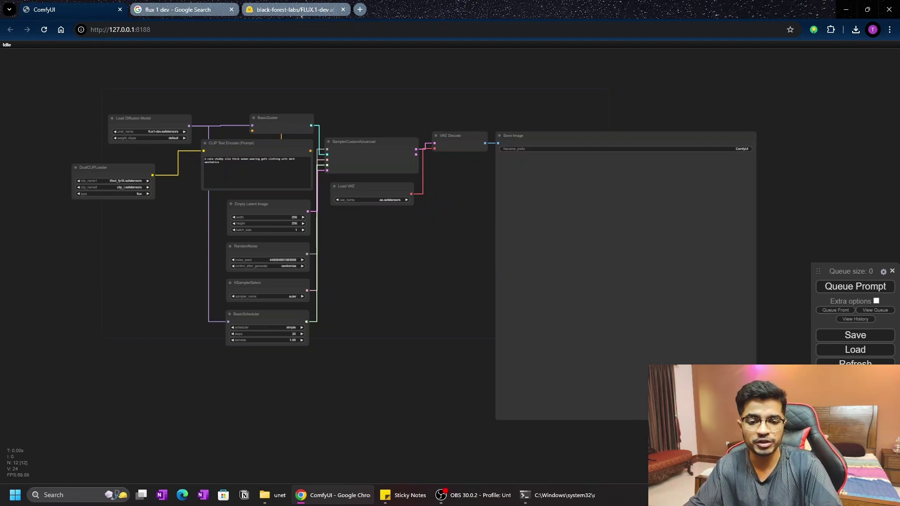
left_click(856, 436)
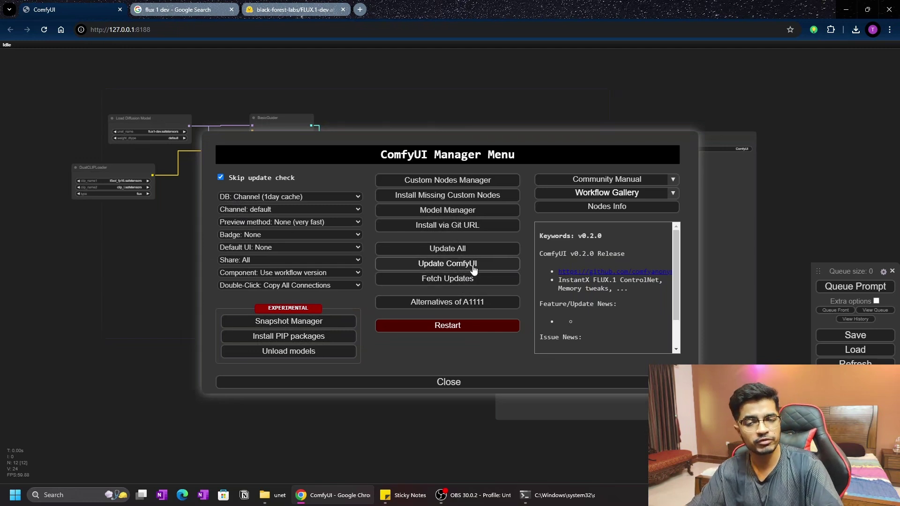
Step: Close the Manager menu, reopen it, then close it again to return to the FLUX graph
left_click(469, 390)
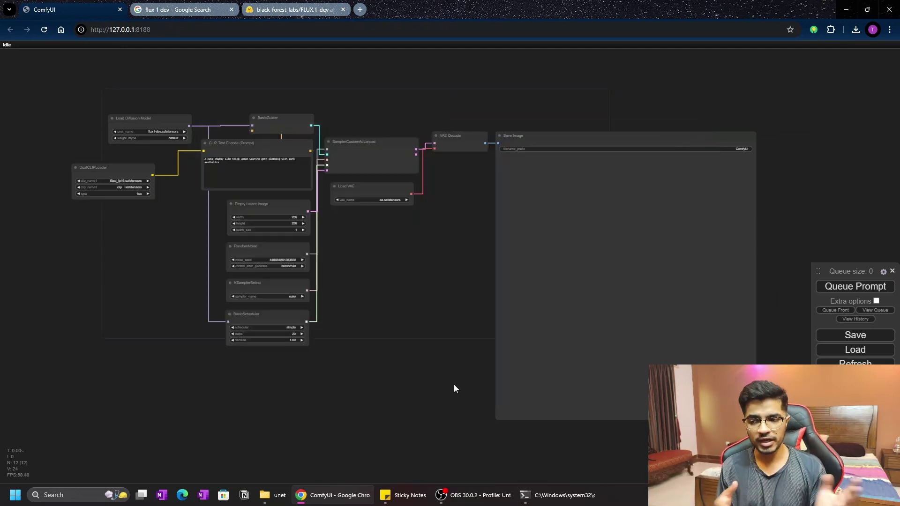
left_click(855, 443)
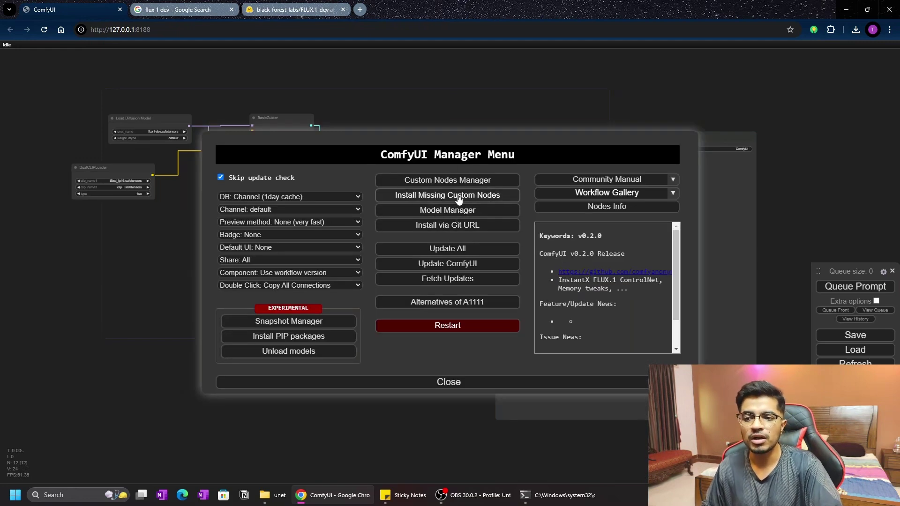
left_click(447, 382)
scroll(91, 182, "up", 8)
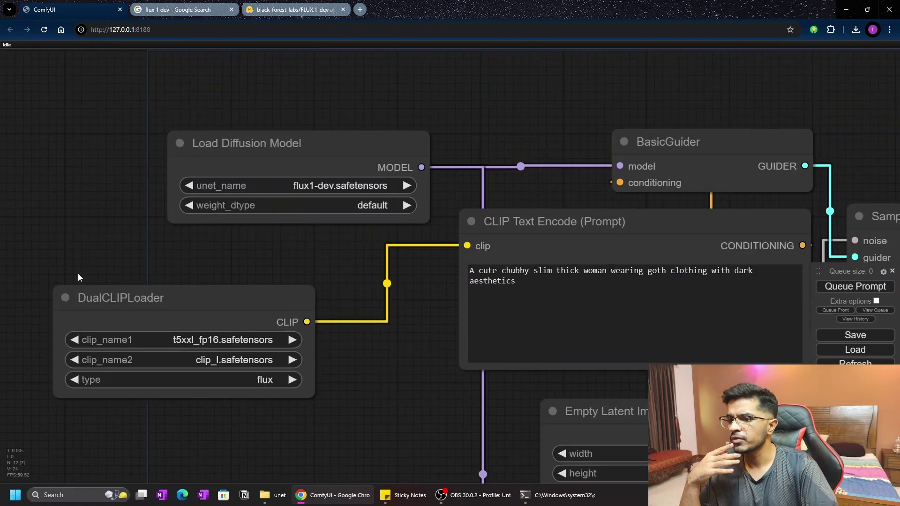
left_click_drag(239, 120, 243, 113)
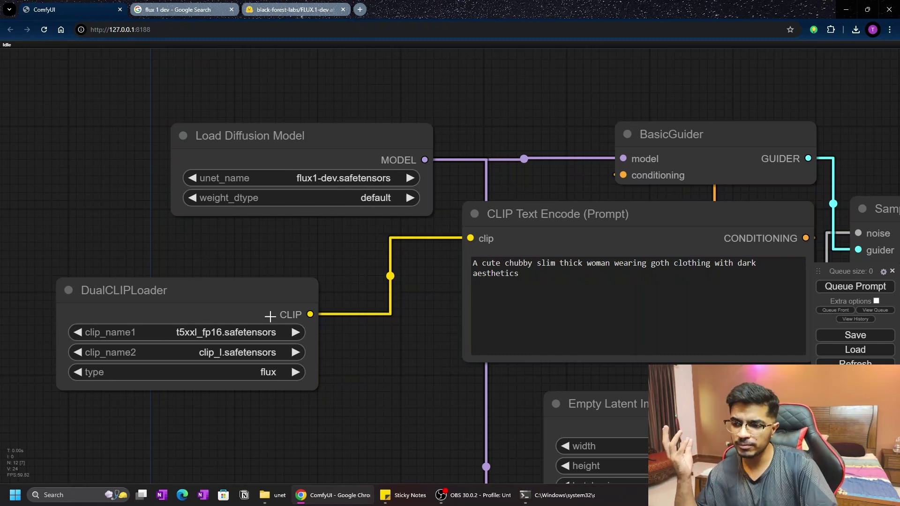
scroll(270, 317, "down", 2)
left_click_drag(356, 359, 402, 302)
scroll(402, 302, "up", 1)
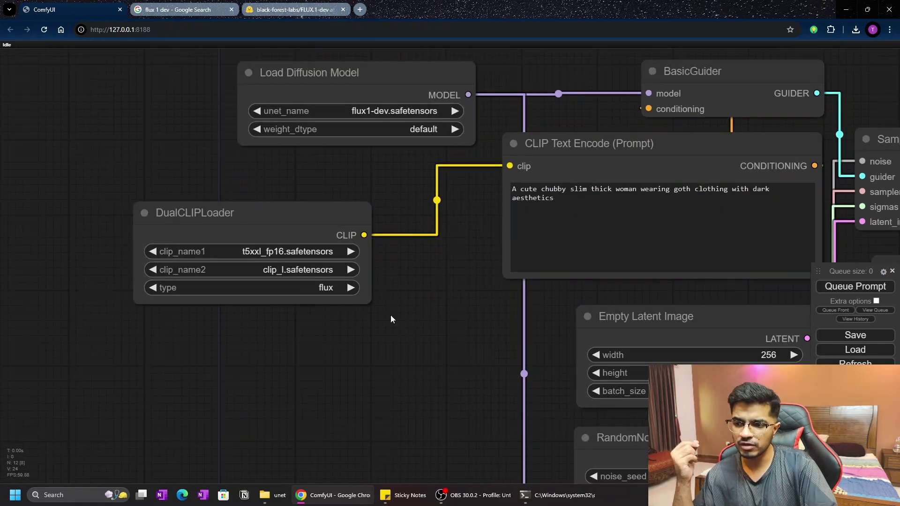
left_click_drag(413, 295, 169, 313)
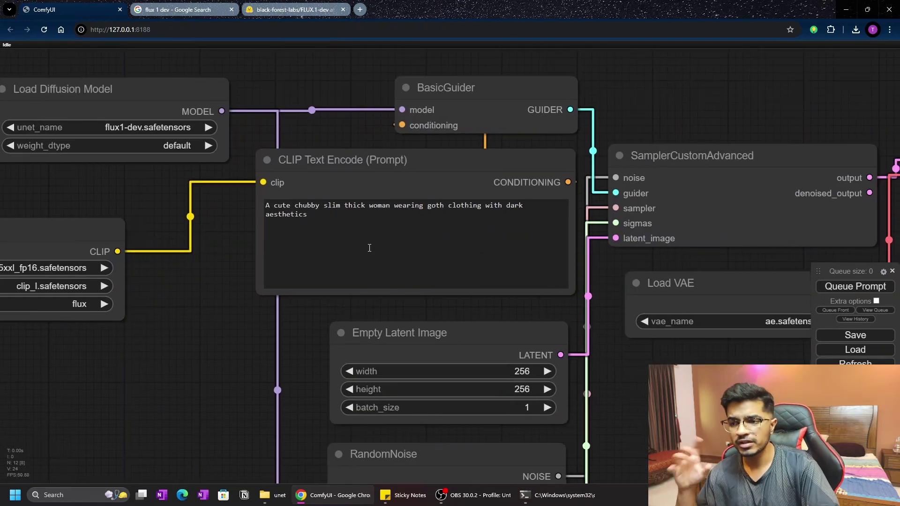
left_click(275, 249)
triple_click(328, 216)
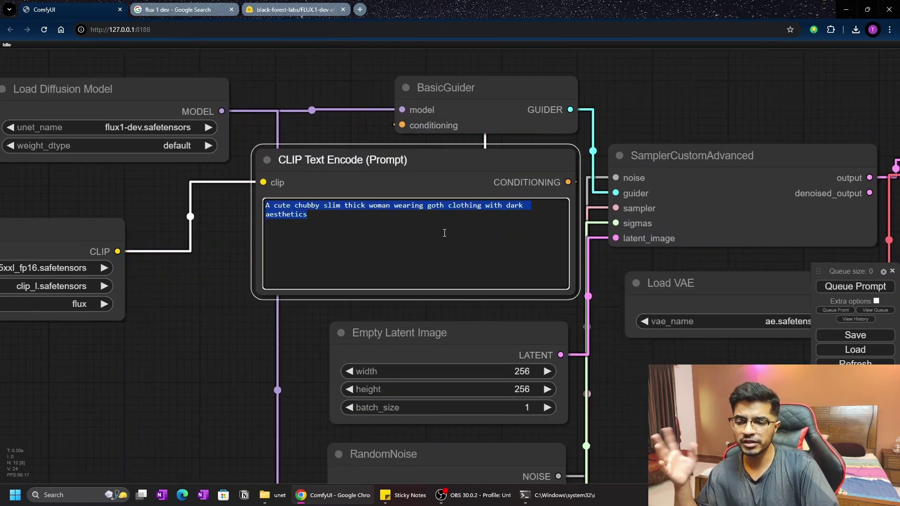
left_click(338, 220)
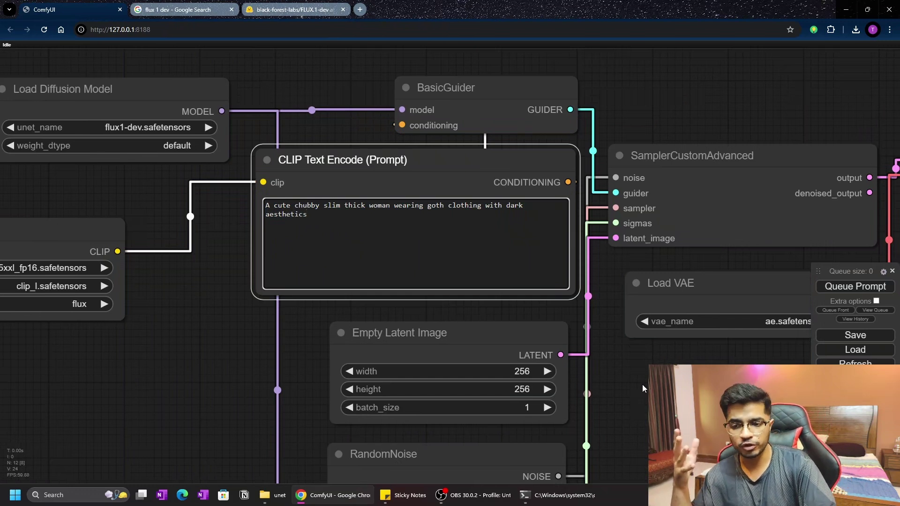
left_click_drag(658, 390, 771, 397)
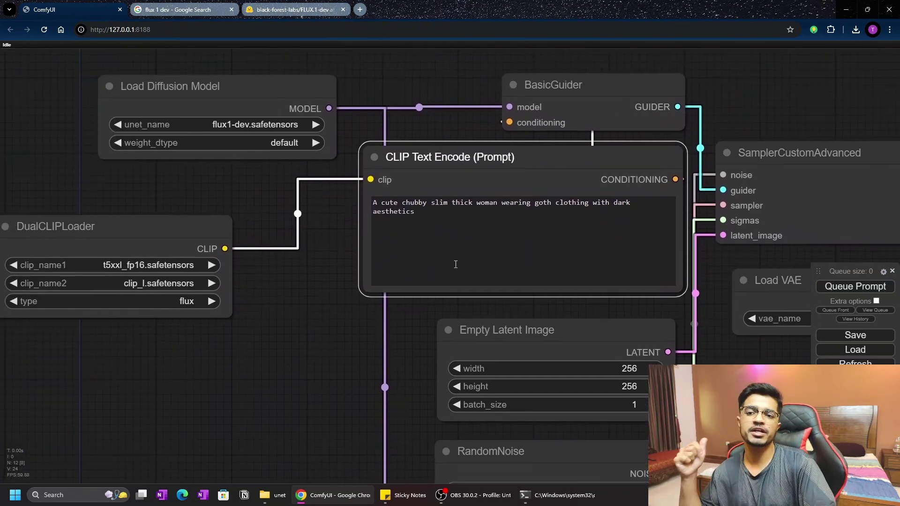
left_click_drag(751, 399, 809, 418)
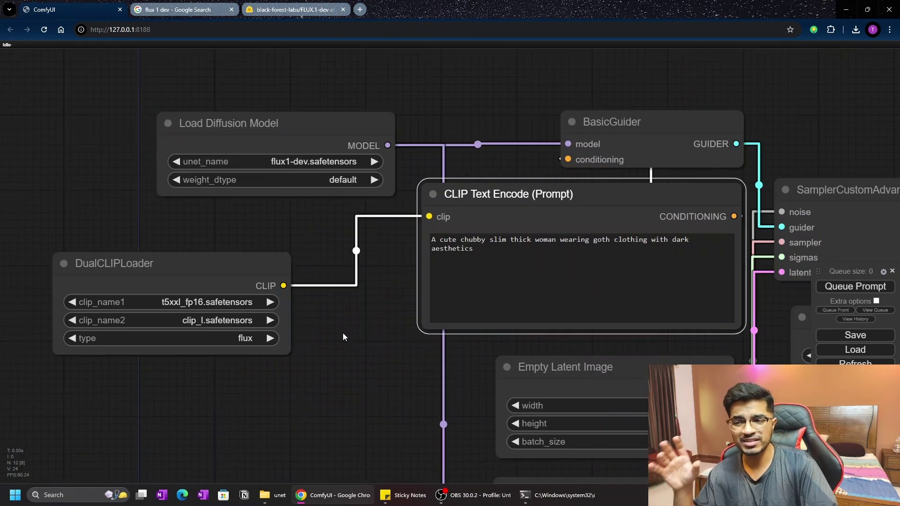
left_click_drag(377, 343, 234, 310)
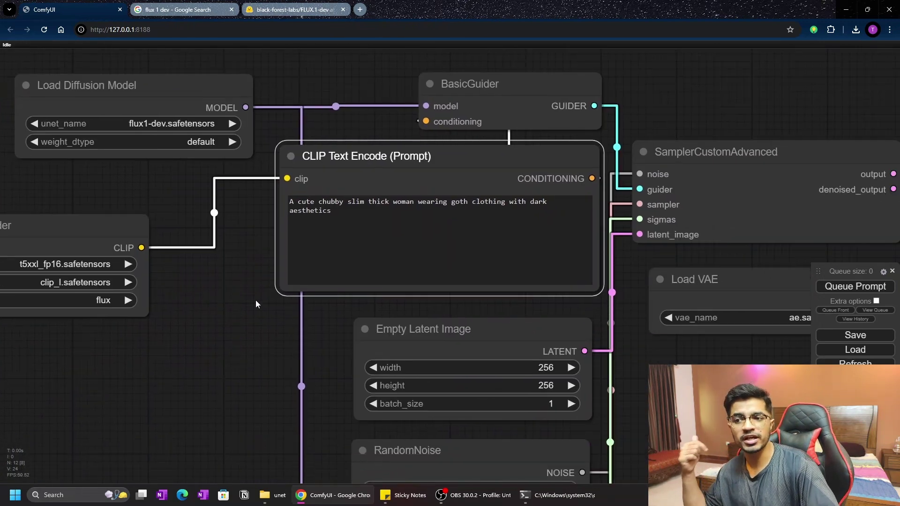
scroll(603, 366, "down", 2)
left_click_drag(603, 365, 583, 280)
scroll(626, 307, "up", 3)
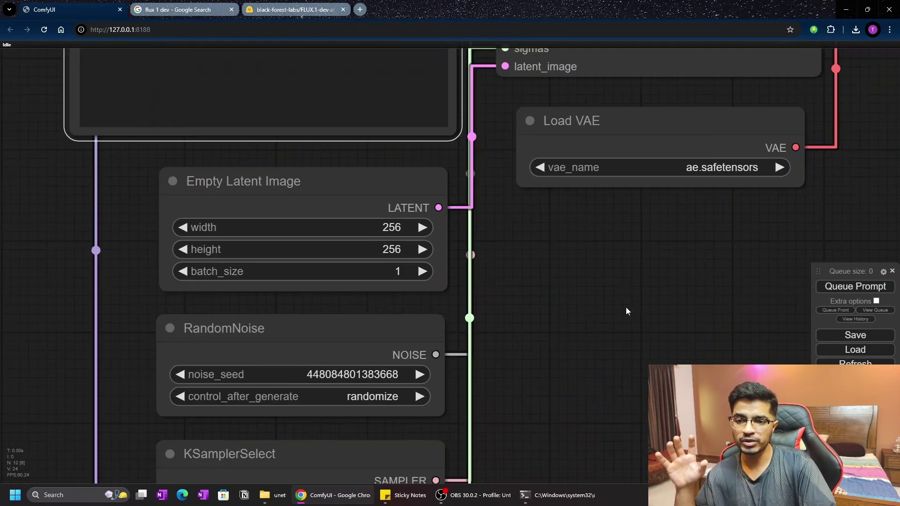
scroll(627, 311, "down", 3)
left_click_drag(626, 311, 675, 310)
scroll(418, 142, "up", 1)
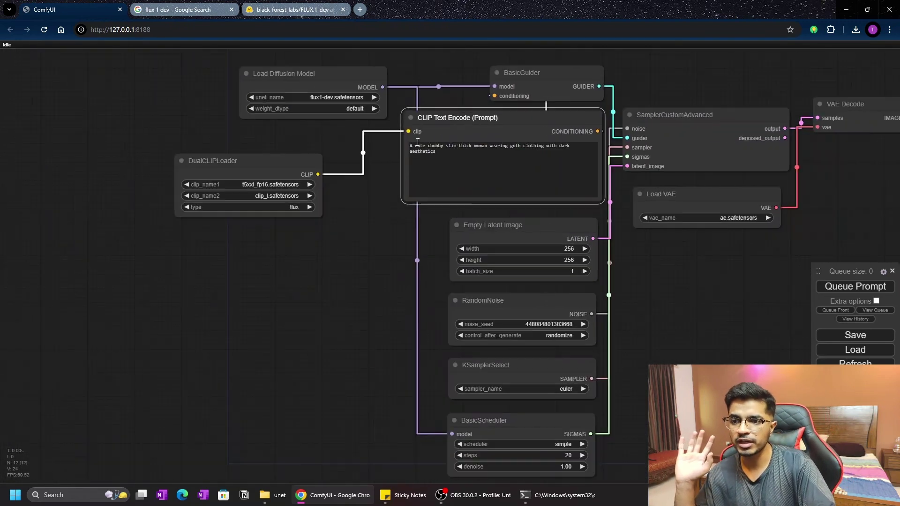
scroll(737, 293, "down", 3)
left_click_drag(736, 293, 556, 271)
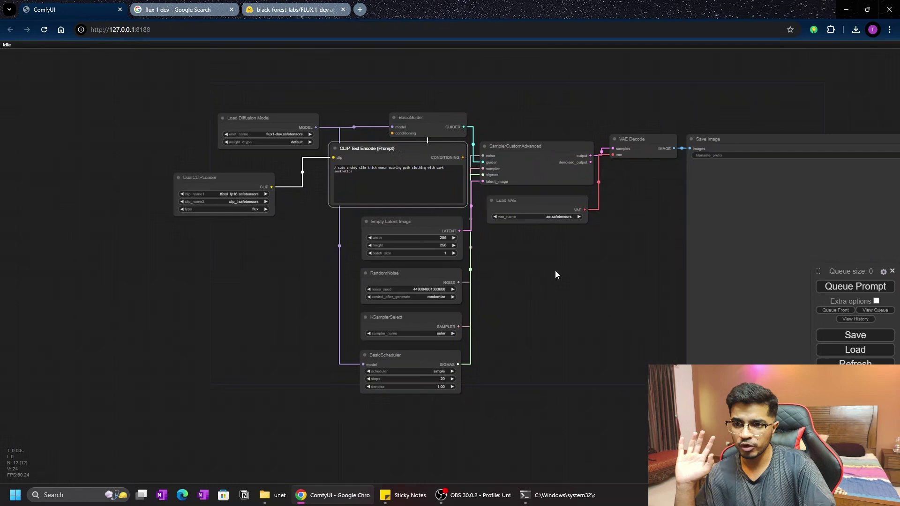
scroll(555, 271, "down", 2)
scroll(585, 280, "up", 2)
scroll(585, 279, "down", 1)
scroll(532, 333, "up", 3)
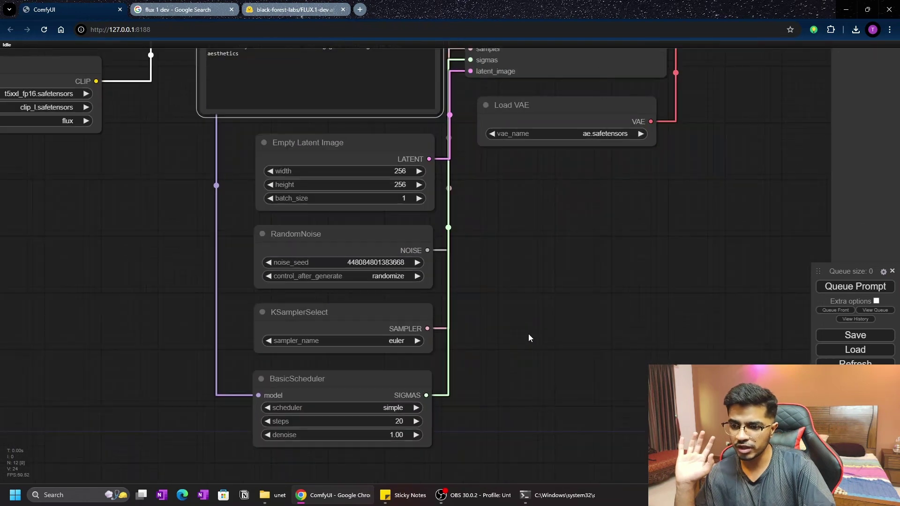
left_click_drag(533, 333, 619, 280)
scroll(619, 280, "up", 1)
left_click_drag(378, 118, 414, 258)
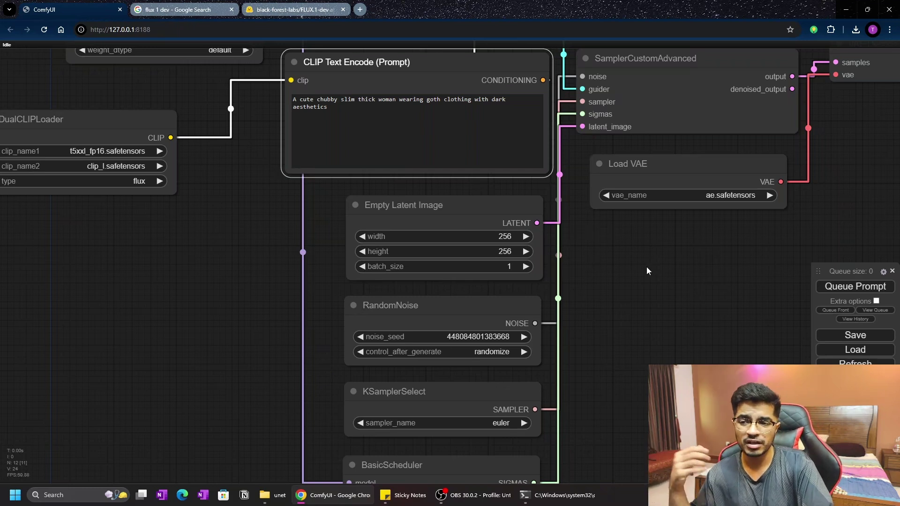
Step: Queue the FLUX.1-dev prompt and open Task Manager's Performance view with Ctrl+Shift+Esc
scroll(647, 271, "down", 7)
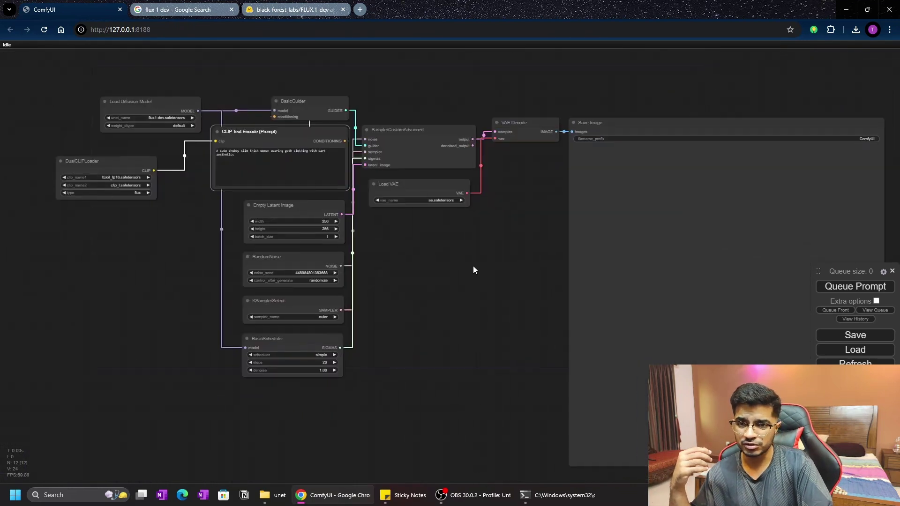
left_click(855, 287)
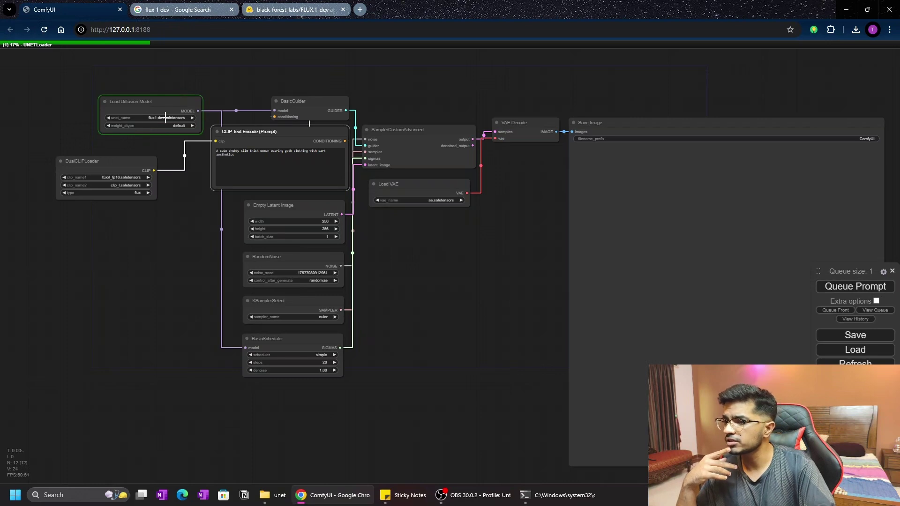
key("ctrl+shift+Escape")
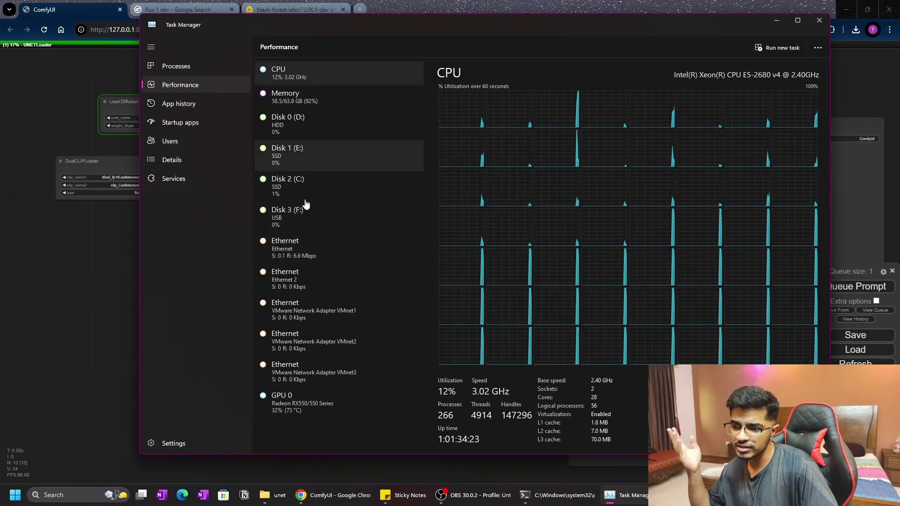
Step: Check Memory and per-core CPU usage during generation, then bring ComfyUI back to the front
left_click(322, 100)
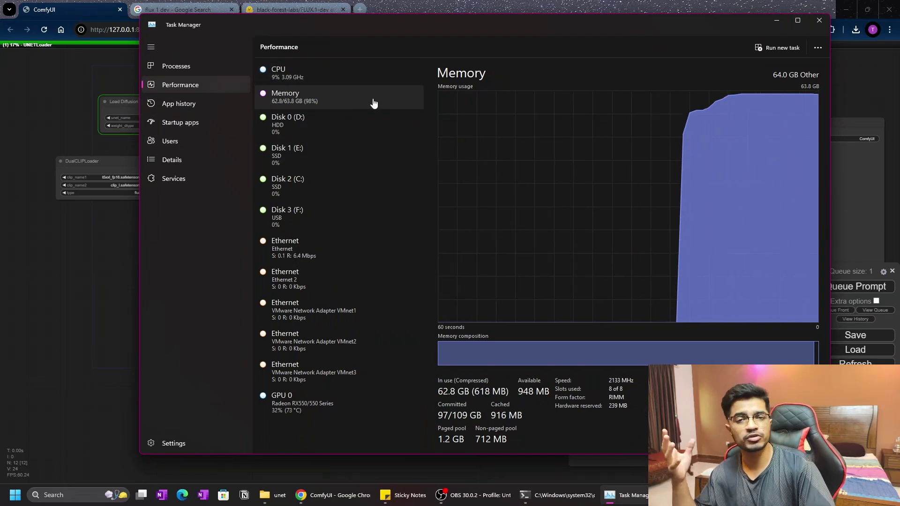
left_click(354, 80)
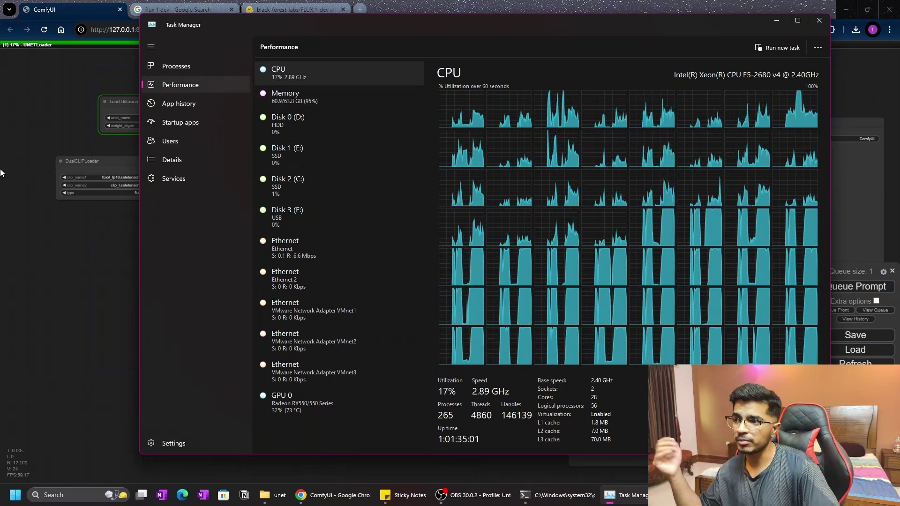
left_click(15, 260)
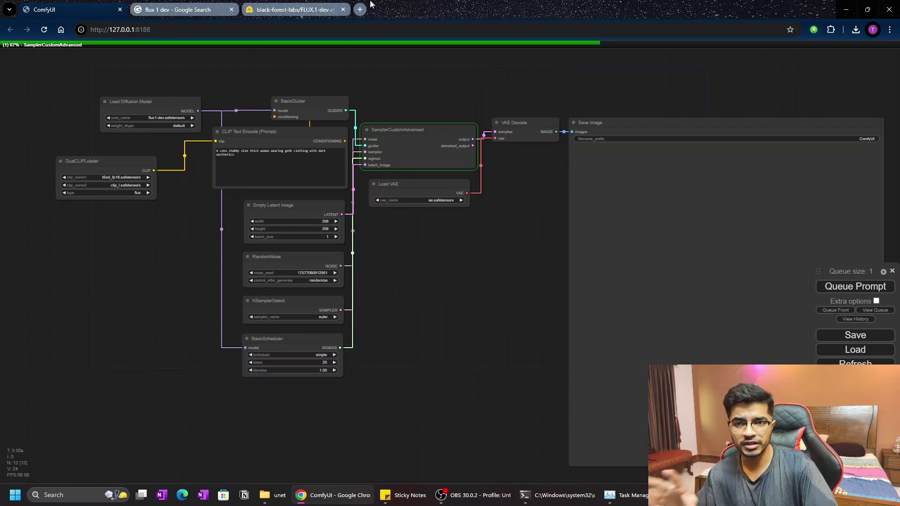
Step: Open the output folder and view the 256×256 goth-woman render ComfyUI_00007_.png in Photos
left_click(265, 496)
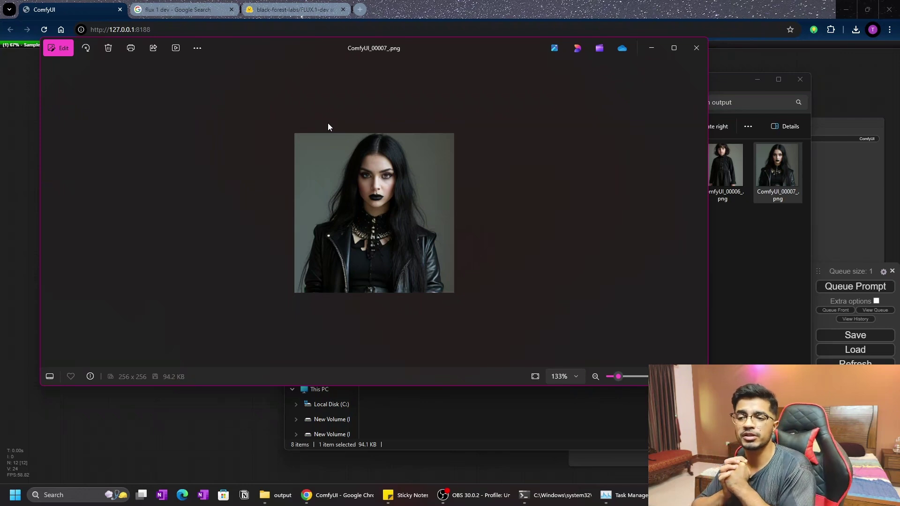
Step: Bring the ComfyUI workflow window back to the front to watch sampling at 67%
left_click(201, 437)
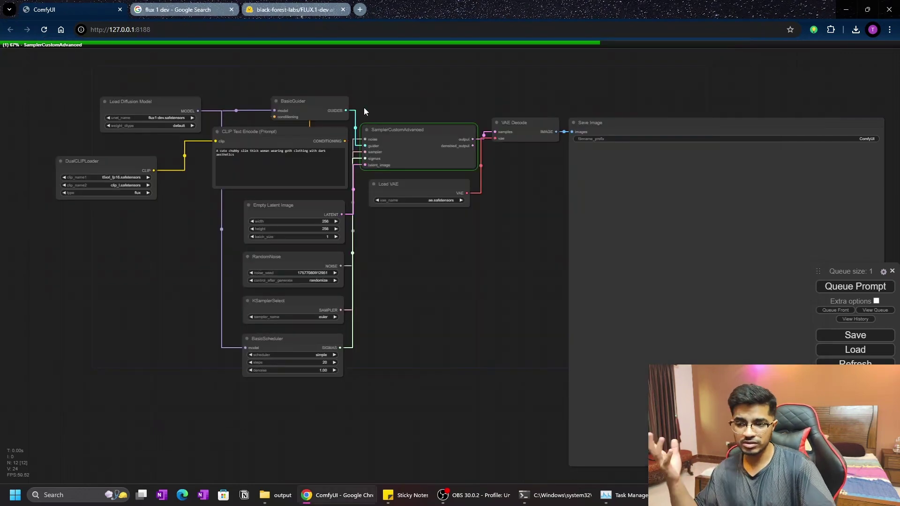